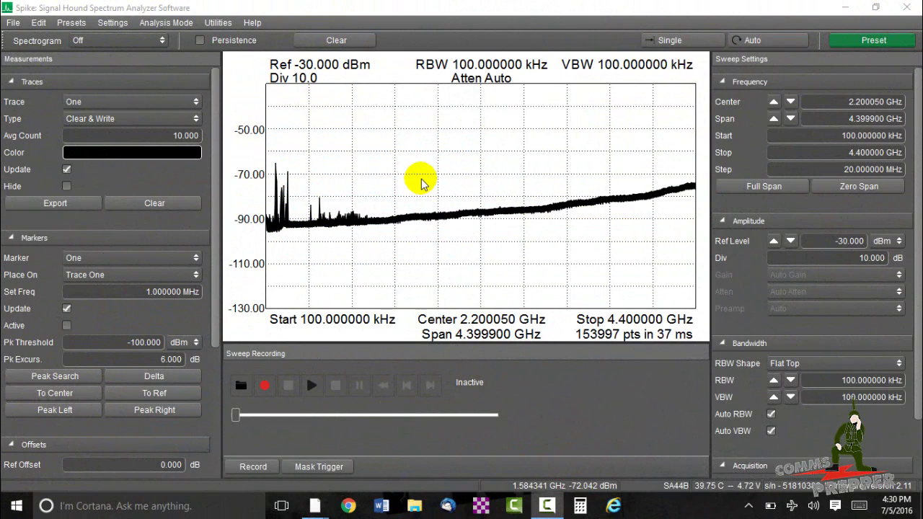
Step: Load the Amateur 2m Band preset for a 144–148 MHz sweep at 3 kHz resolution
click(69, 25)
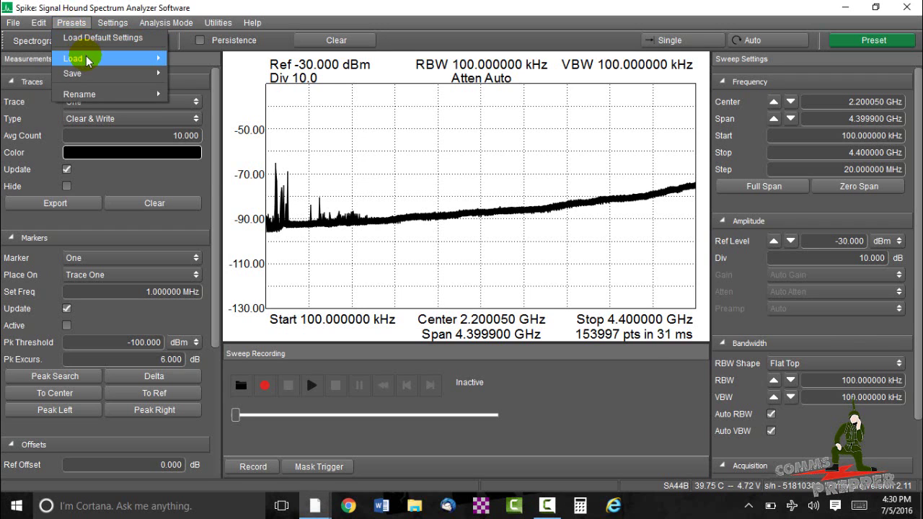
mouse_move(144, 59)
click(179, 62)
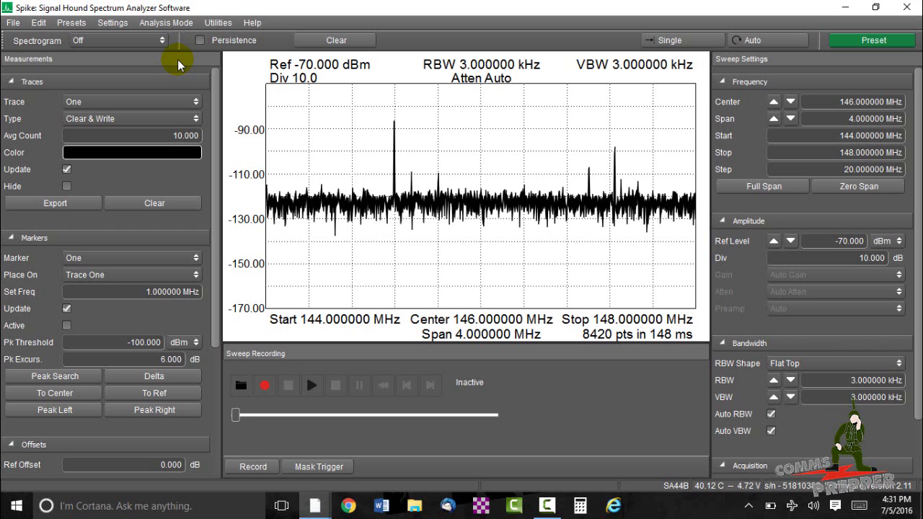
Step: Make Trace Two active and set its type to red Max Hold
click(99, 101)
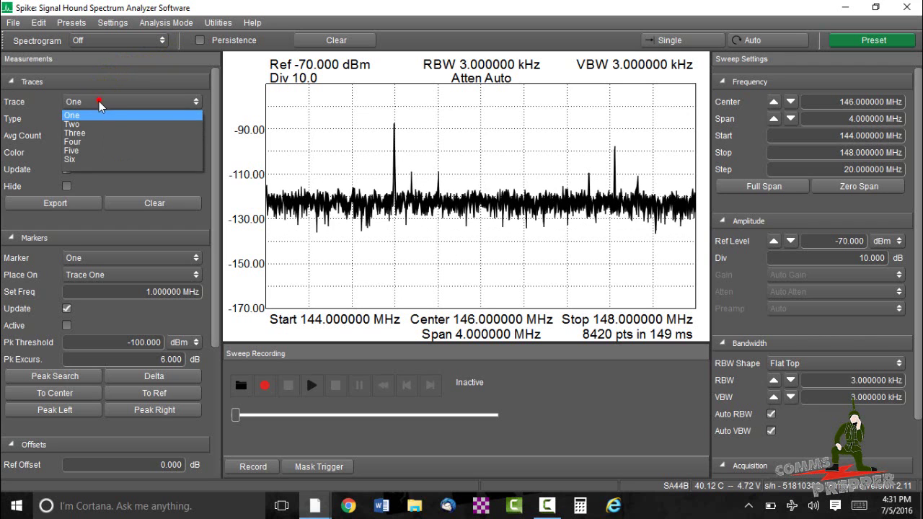
click(92, 124)
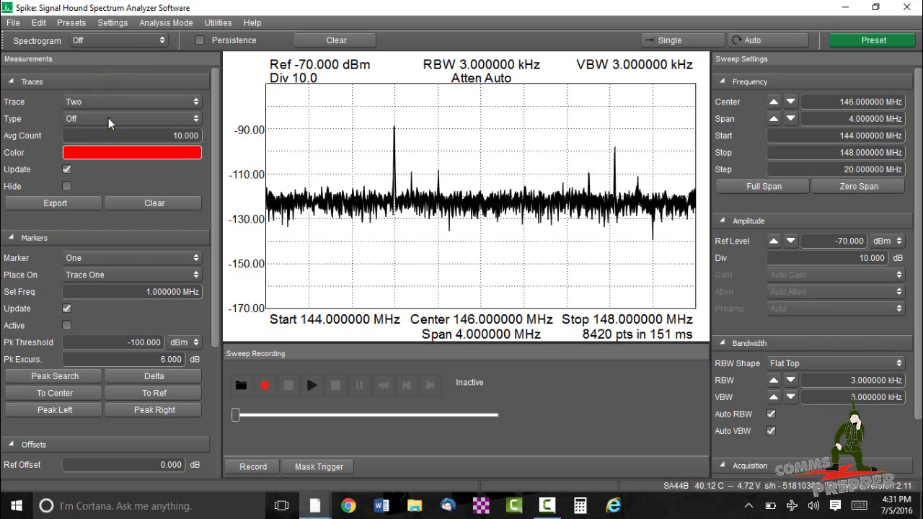
click(108, 119)
click(103, 149)
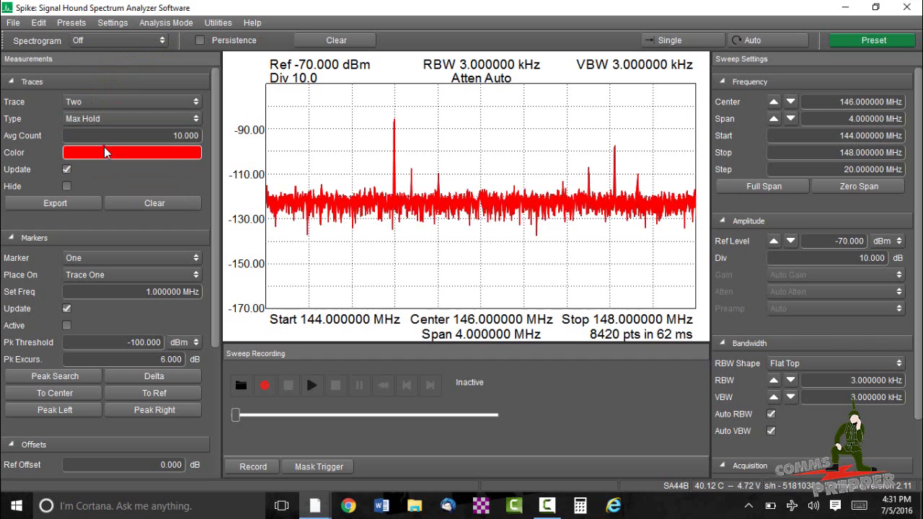
click(105, 149)
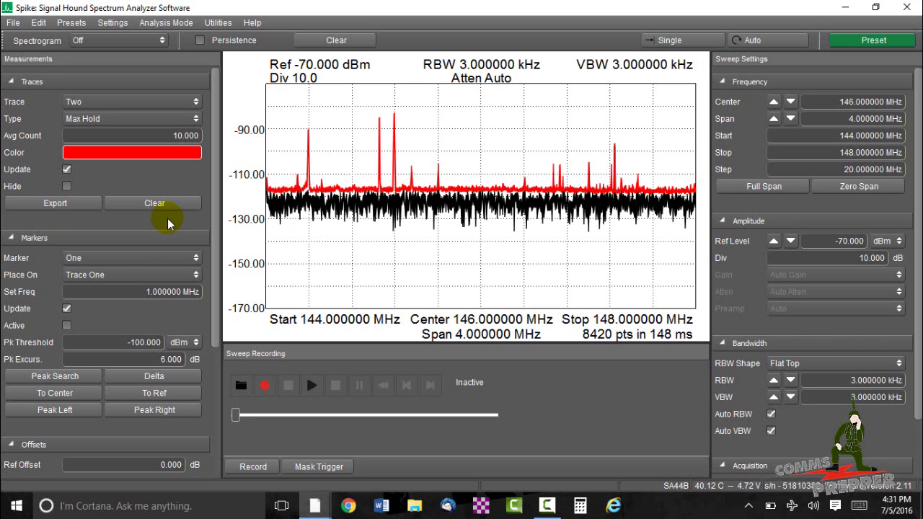
Step: Attach marker 1 to Trace Two and peak-search it onto 144.390244 MHz
click(104, 274)
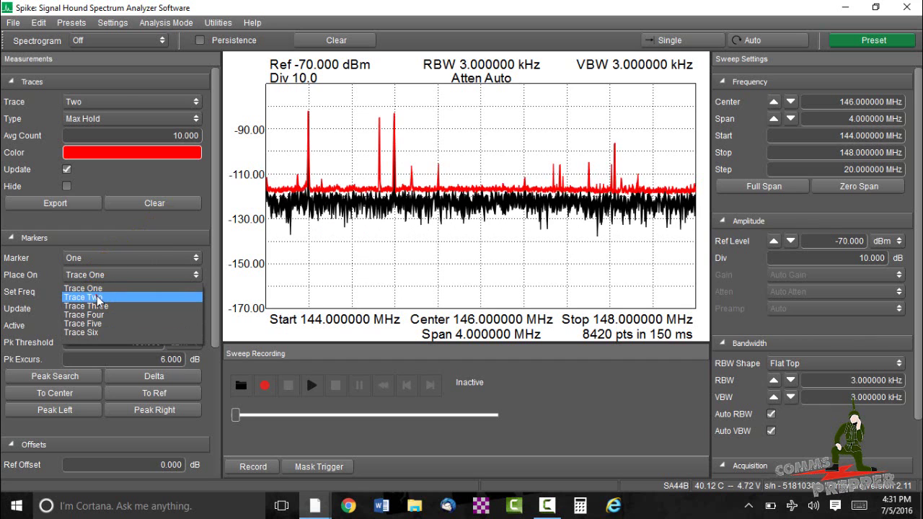
click(92, 298)
click(67, 326)
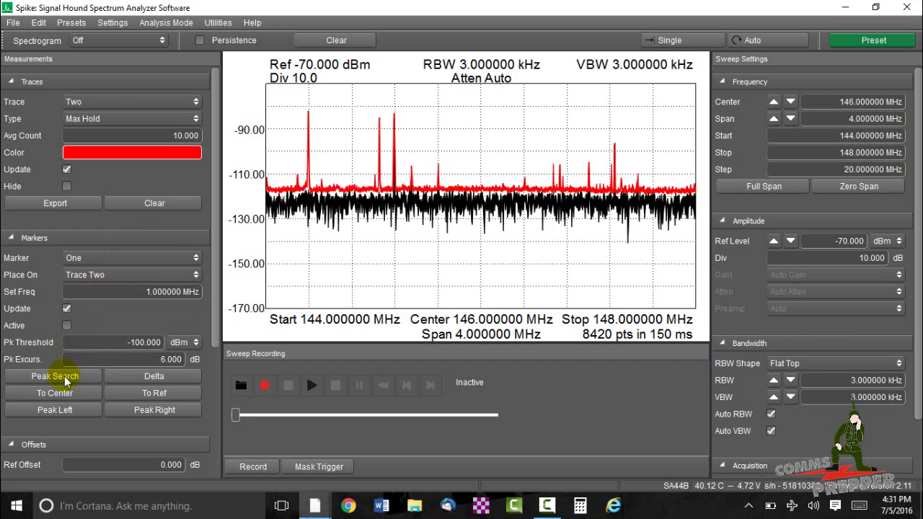
click(63, 378)
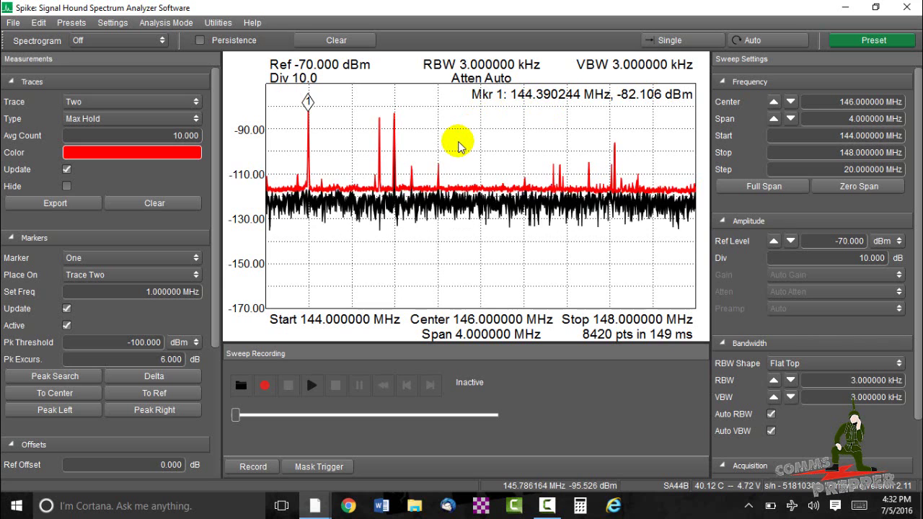
Step: Place marker 2 on the 145.050577 MHz peak using Peak Search and Peak Right
click(128, 257)
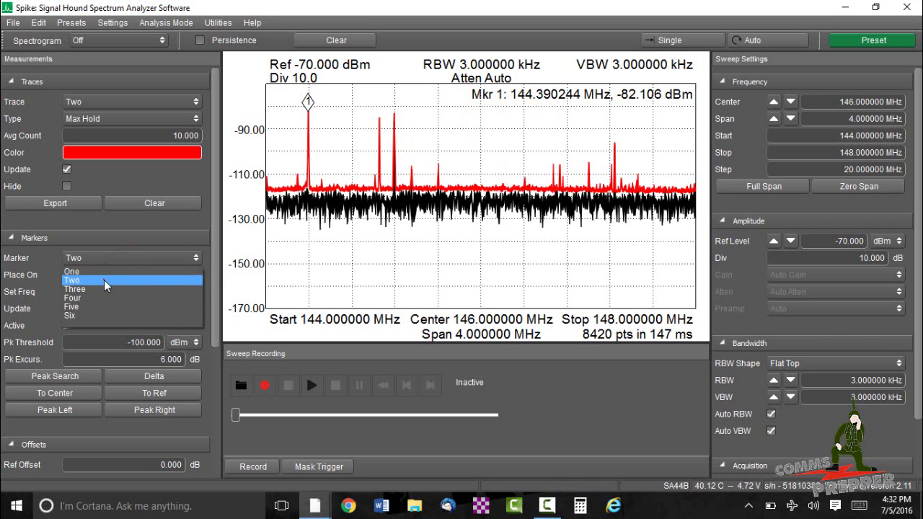
click(104, 280)
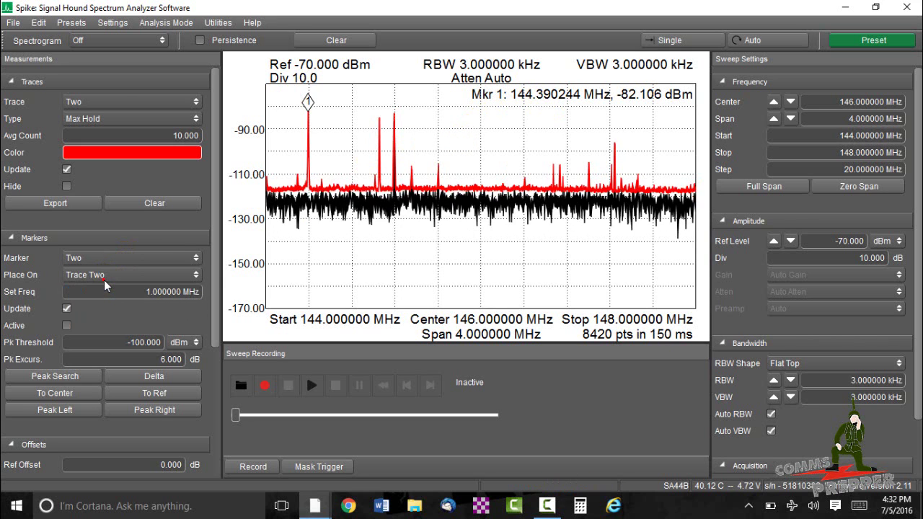
click(49, 378)
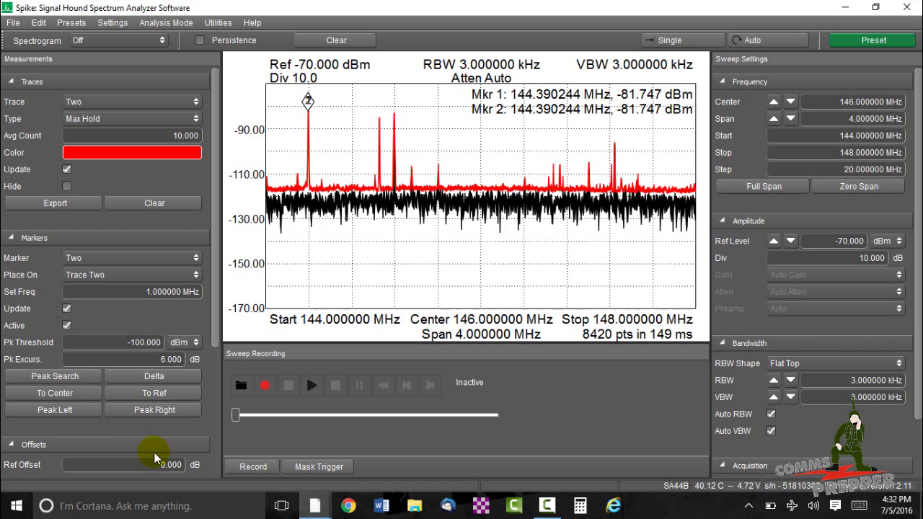
click(166, 409)
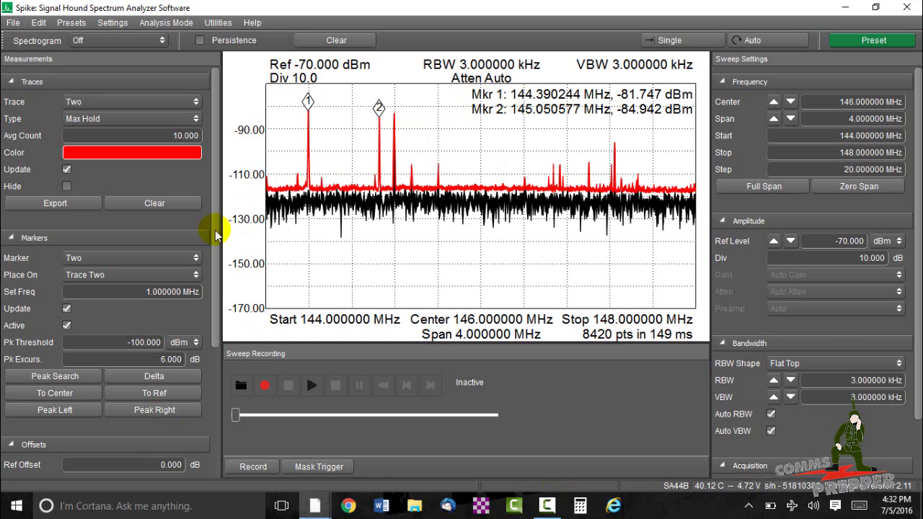
Step: Put marker 3 on Trace Two's 145.190244 MHz peak (-83.022 dBm) via Peak Search and two Peak Rights
click(139, 259)
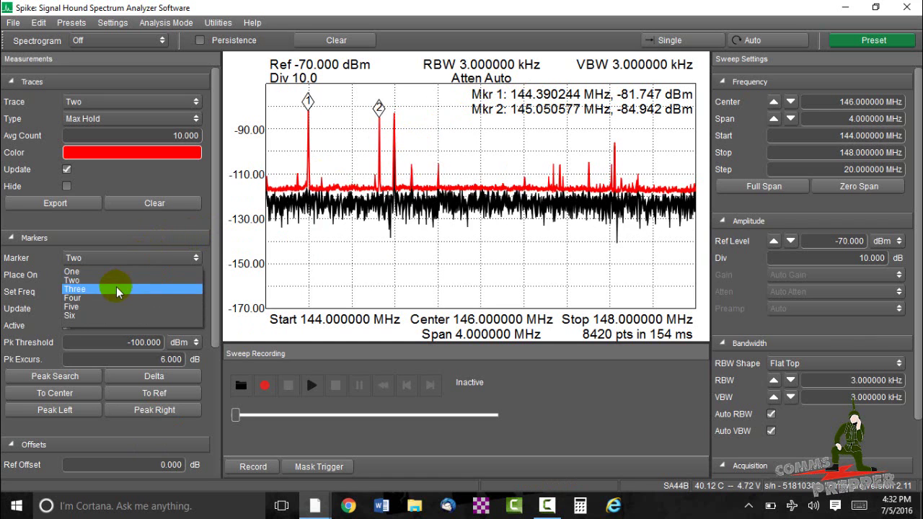
click(116, 289)
click(99, 277)
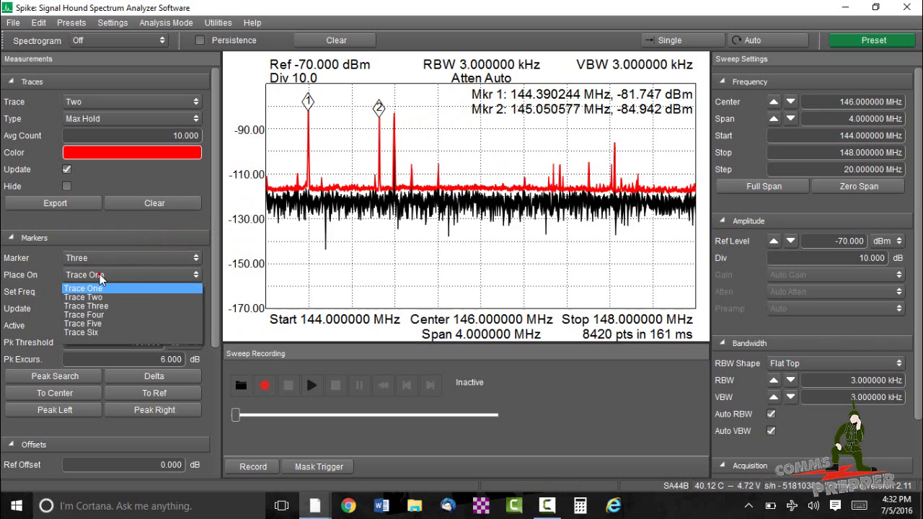
click(96, 297)
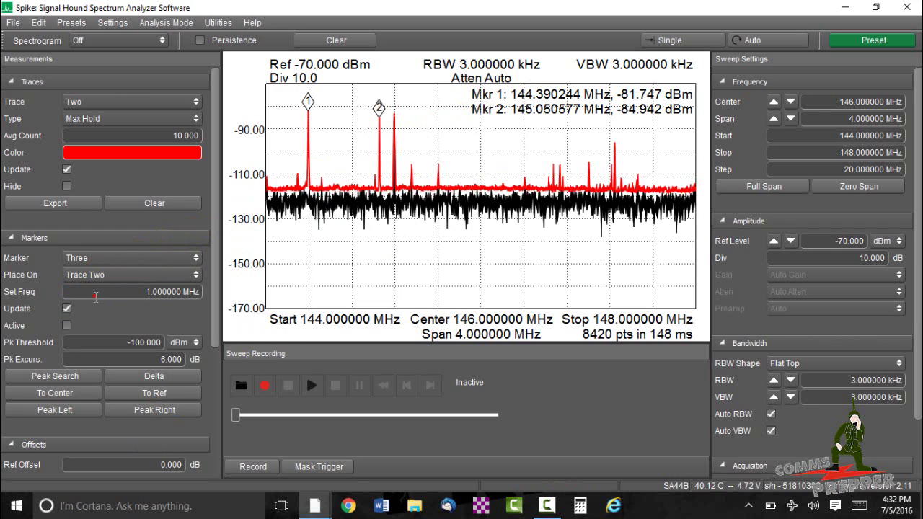
click(72, 378)
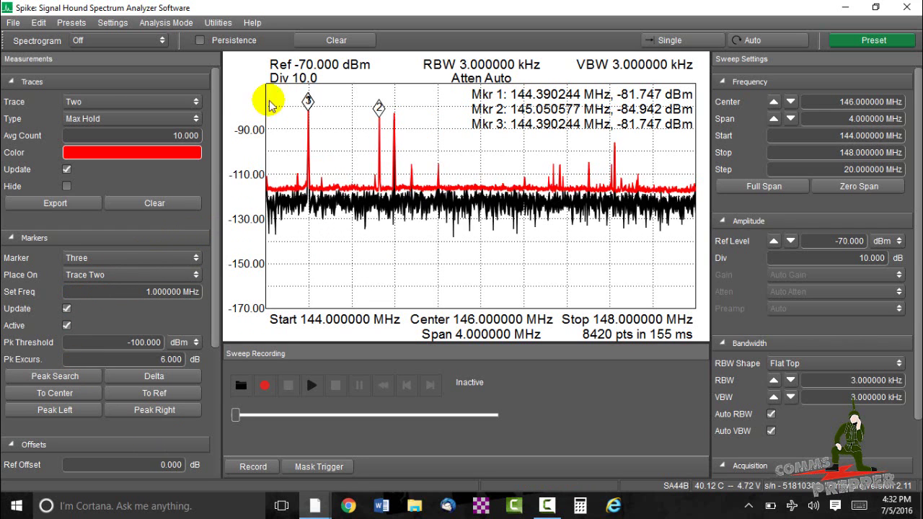
click(166, 408)
click(166, 409)
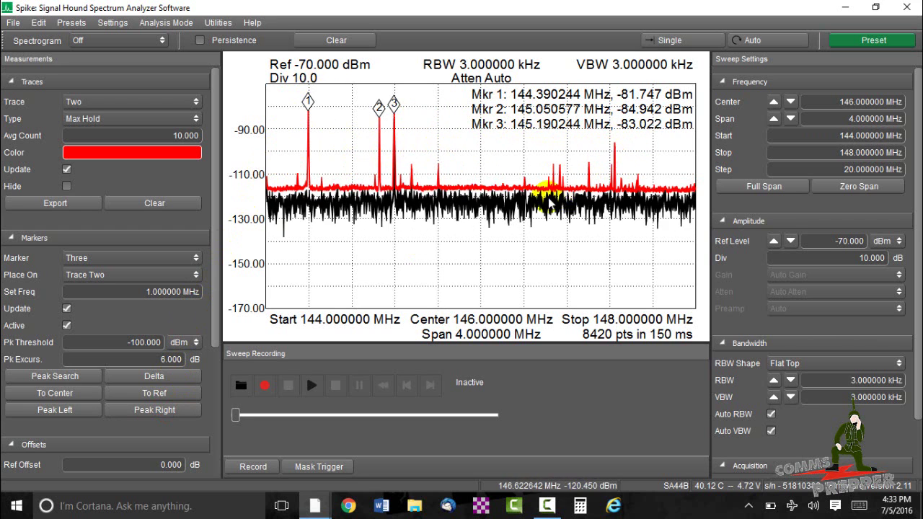
Step: Put marker 4 on Trace Two's 147.239650 MHz peak (-96.088 dBm) via Peak Search and Peak Right
click(112, 260)
click(96, 297)
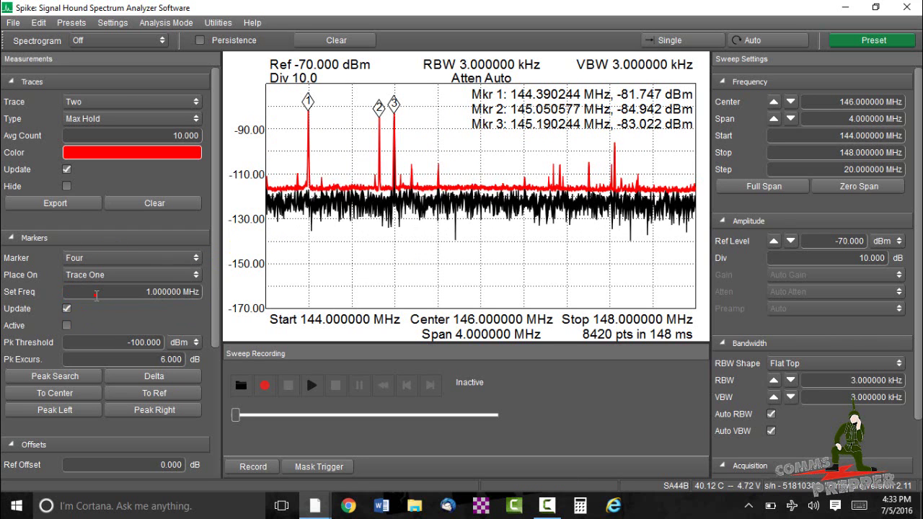
click(95, 276)
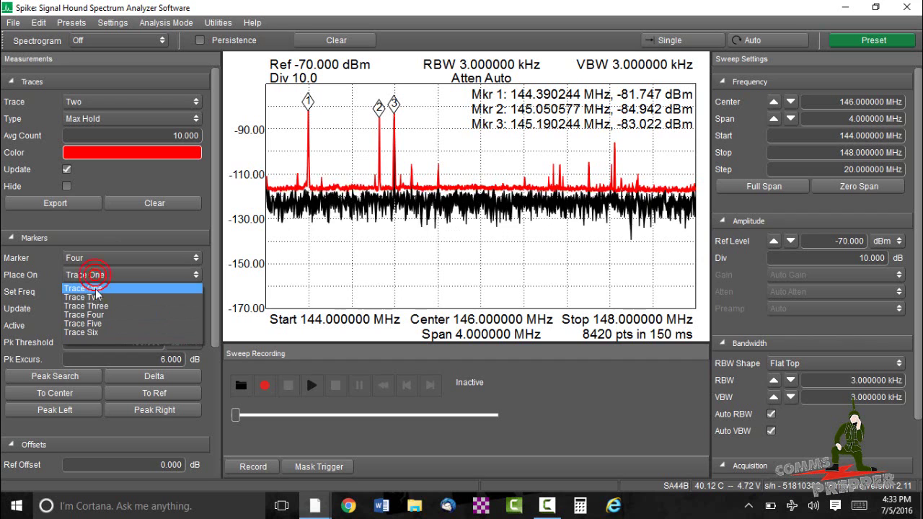
click(97, 298)
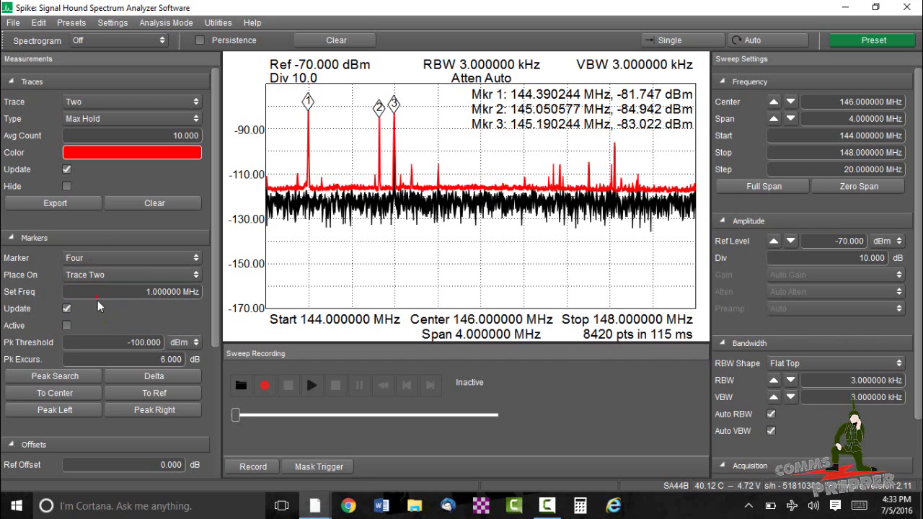
click(71, 377)
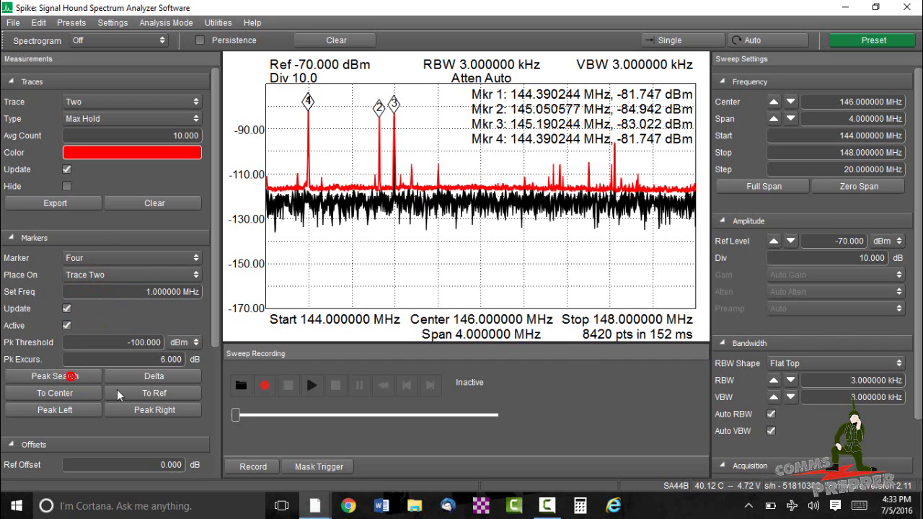
click(139, 412)
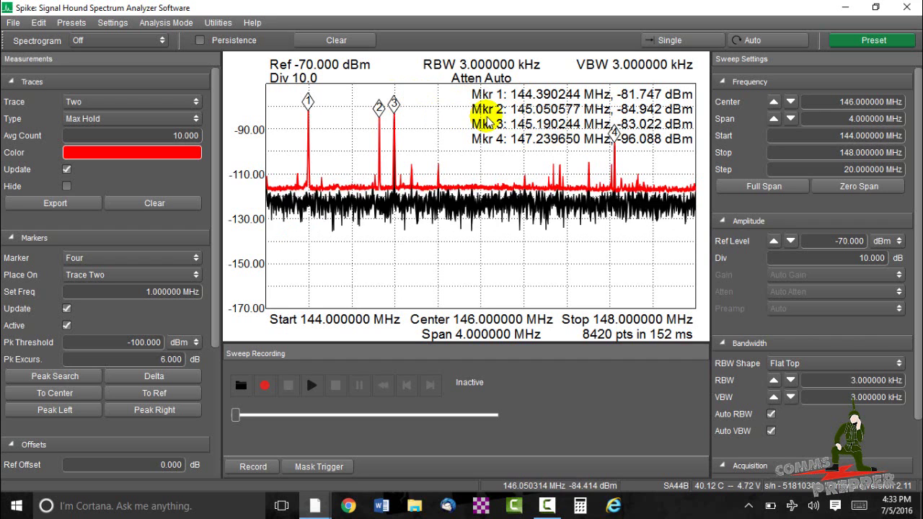
Step: Center the sweep on marker 3, spanning 143.190244 to 147.190244 MHz
click(131, 257)
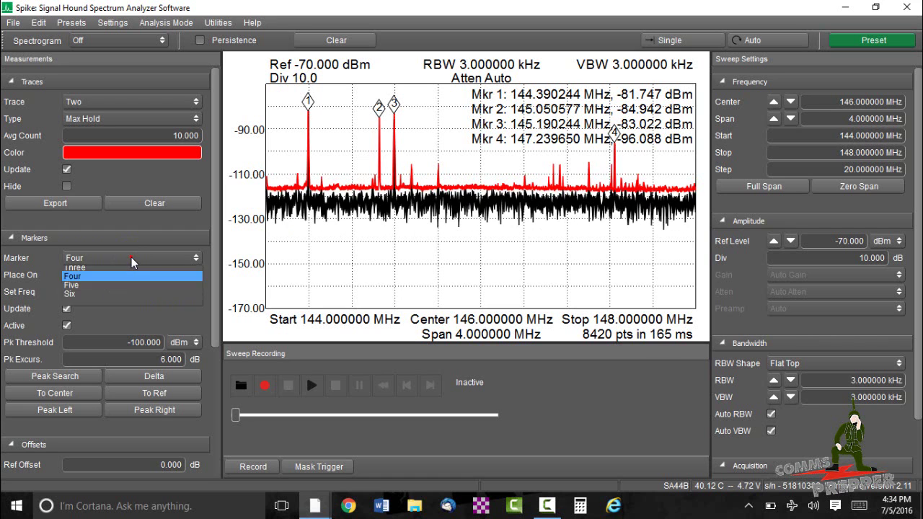
click(111, 287)
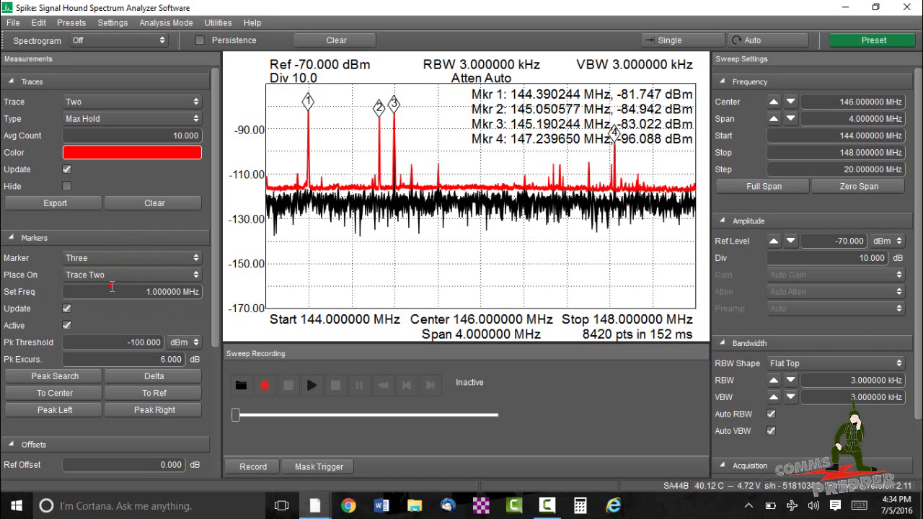
click(67, 398)
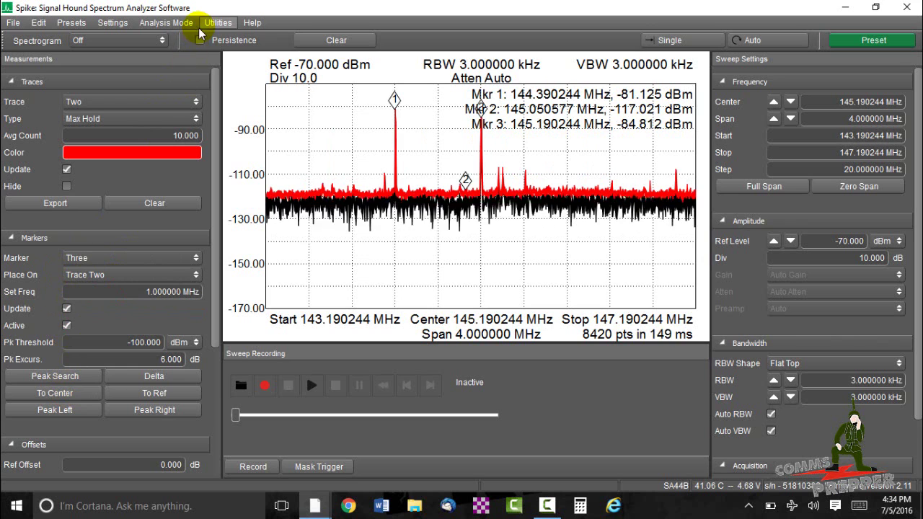
click(206, 27)
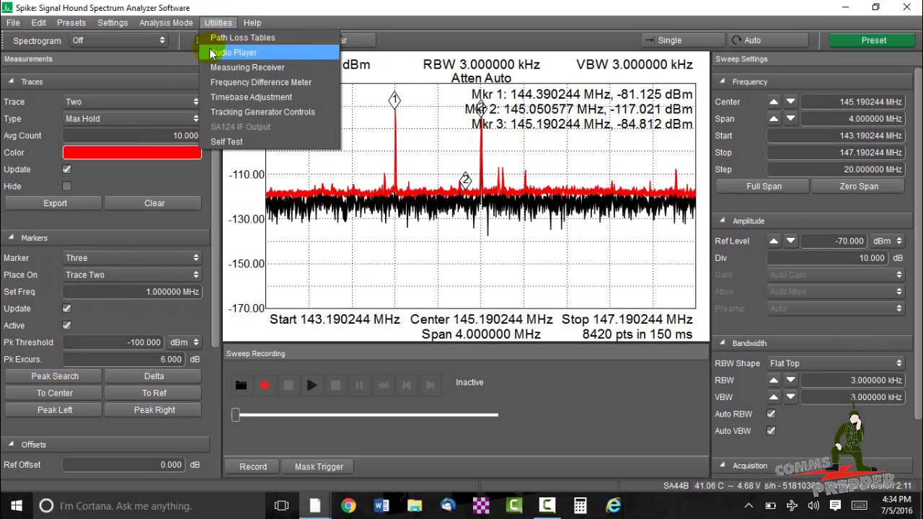
Step: In the Audio Player, set FM demodulation at 145.190244 MHz to 20 kHz bandwidth and confirm
click(210, 53)
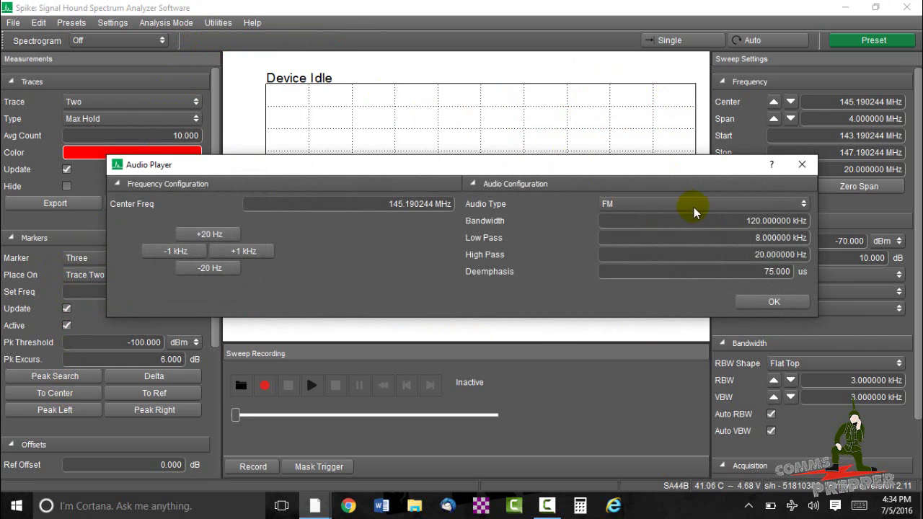
double_click(732, 220)
text(20k)
click(731, 220)
key(Return)
click(750, 300)
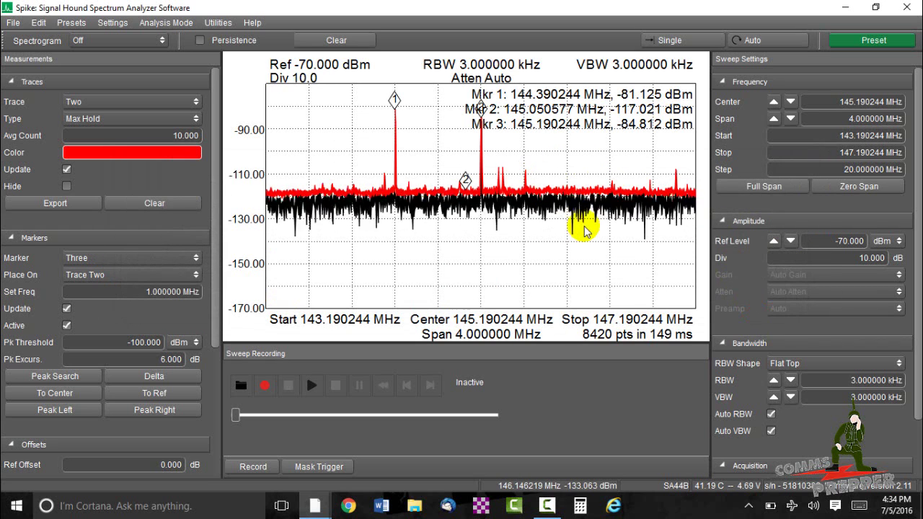